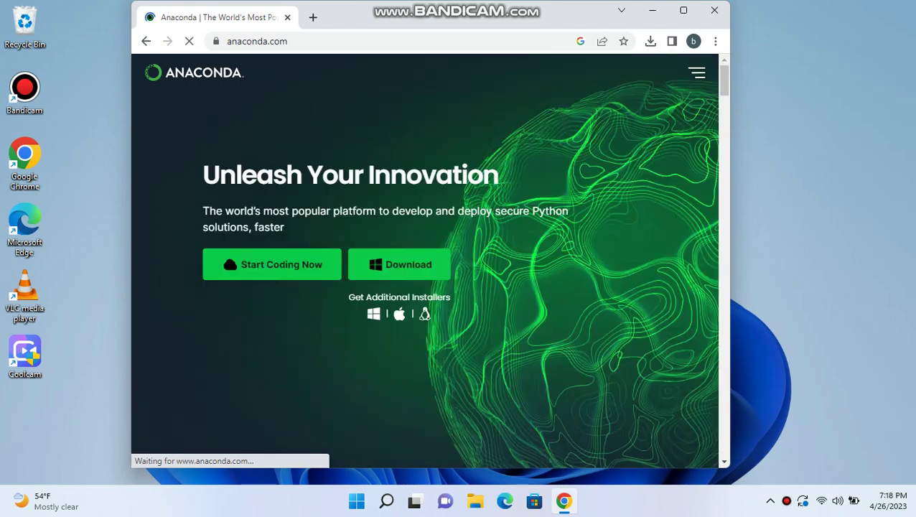
- Start downloading the Python 3.10 64-Bit Graphical Installer for Windows from the Anaconda download page
key("super+Up")
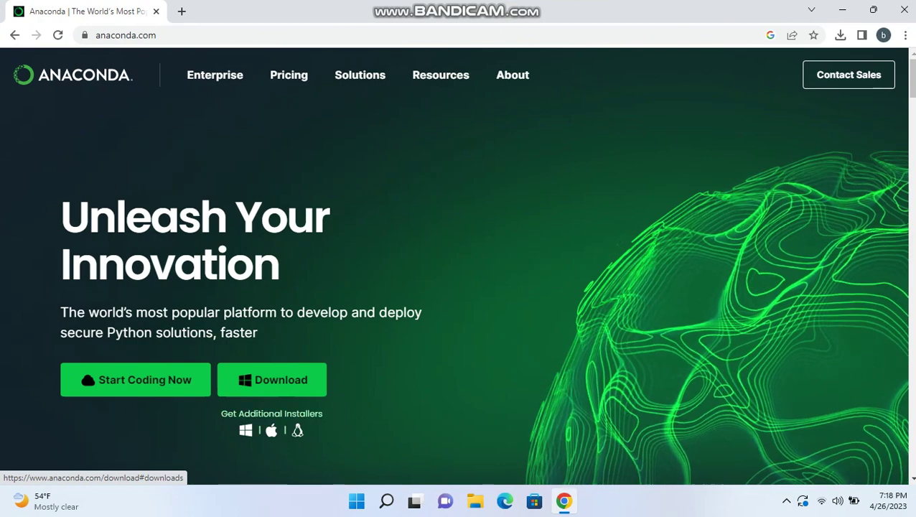
left_click(271, 380)
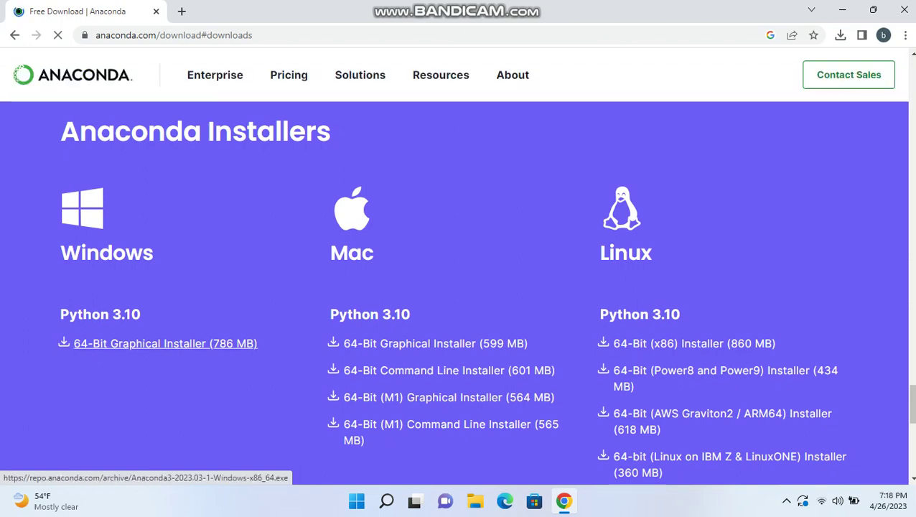
left_click(165, 343)
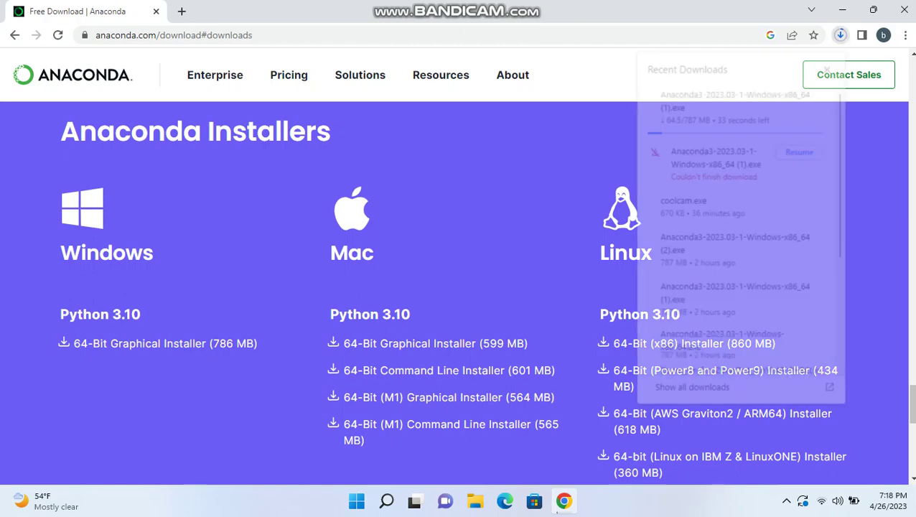
- Pause the running Anaconda installer download and minimize the browser
left_click(797, 90)
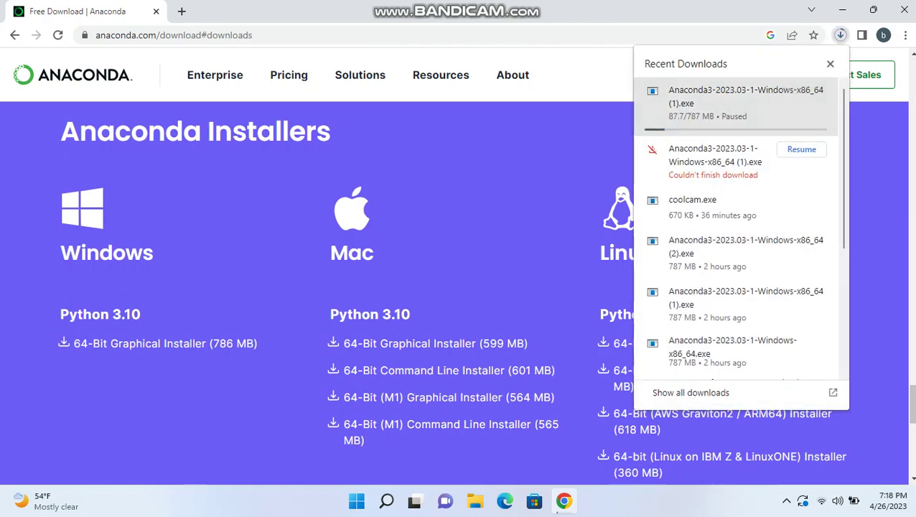
left_click(842, 10)
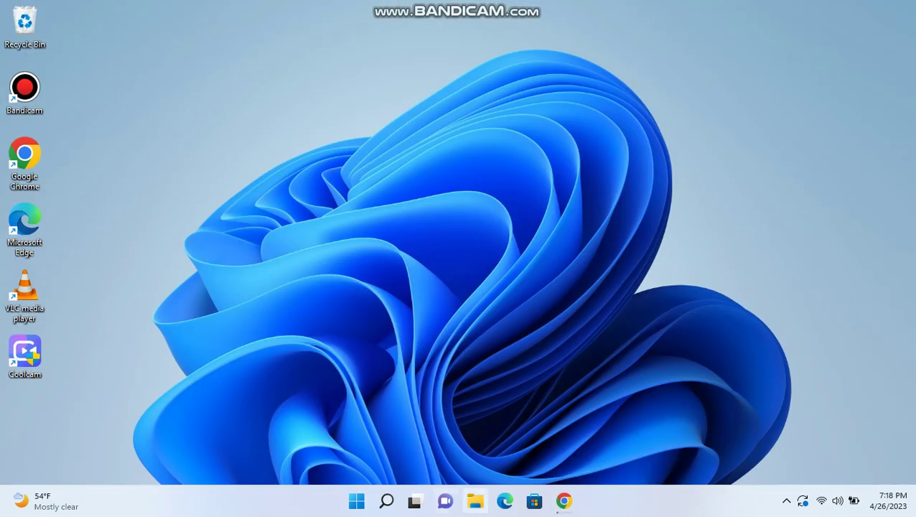
- Run the Anaconda3-2023.03-1-Windows-x86_64 installer from the Downloads folder
left_click(475, 501)
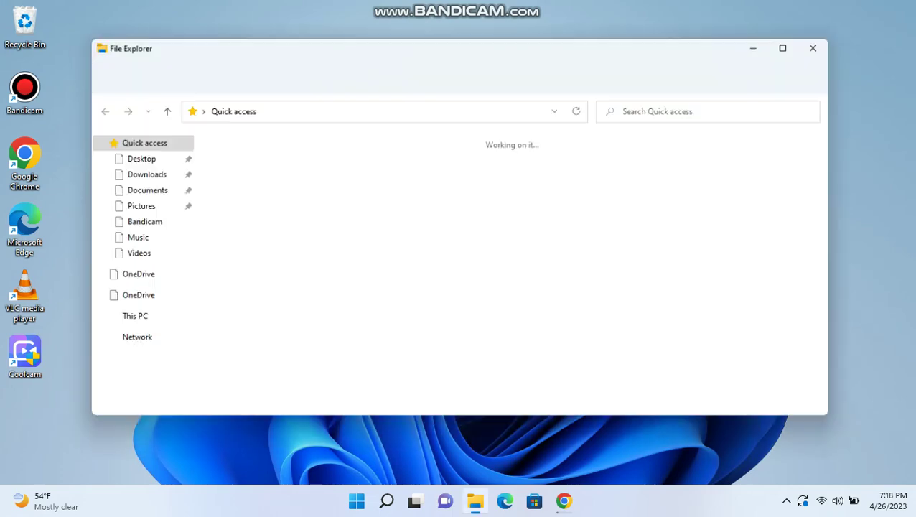
left_click(152, 174)
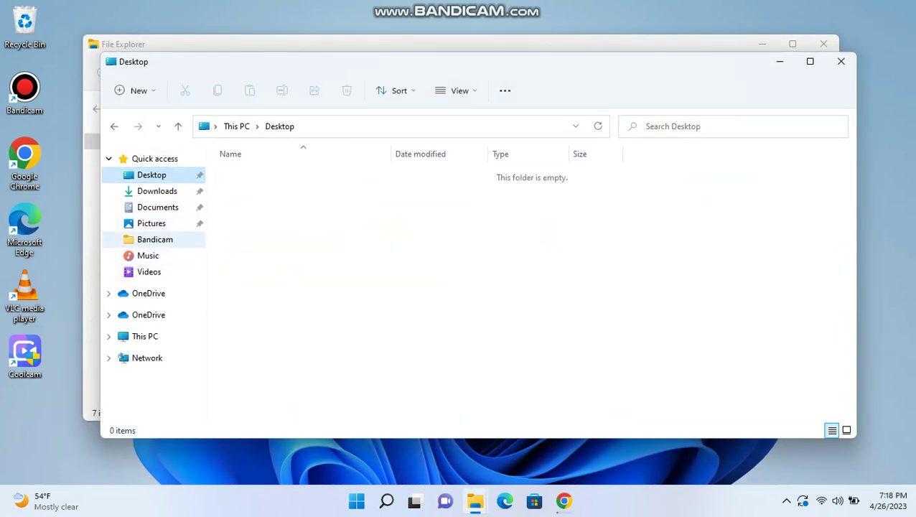
left_click(157, 191)
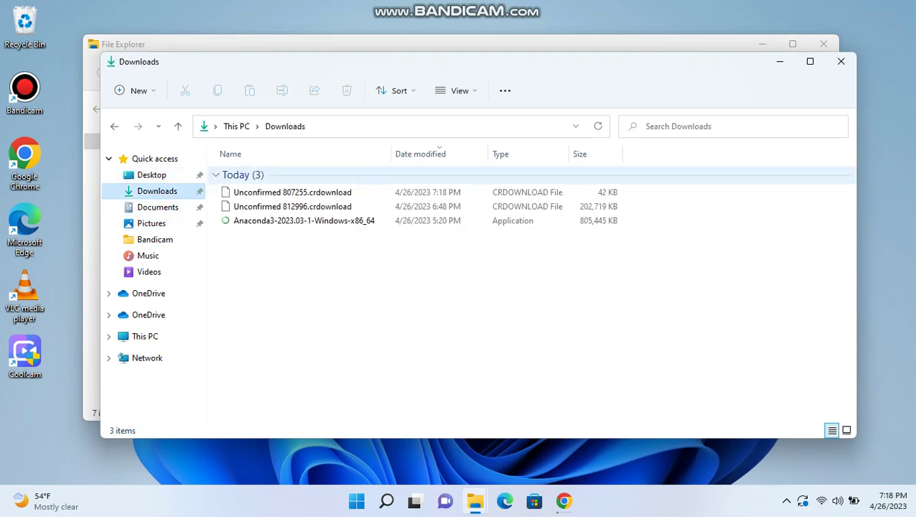
left_click(303, 220)
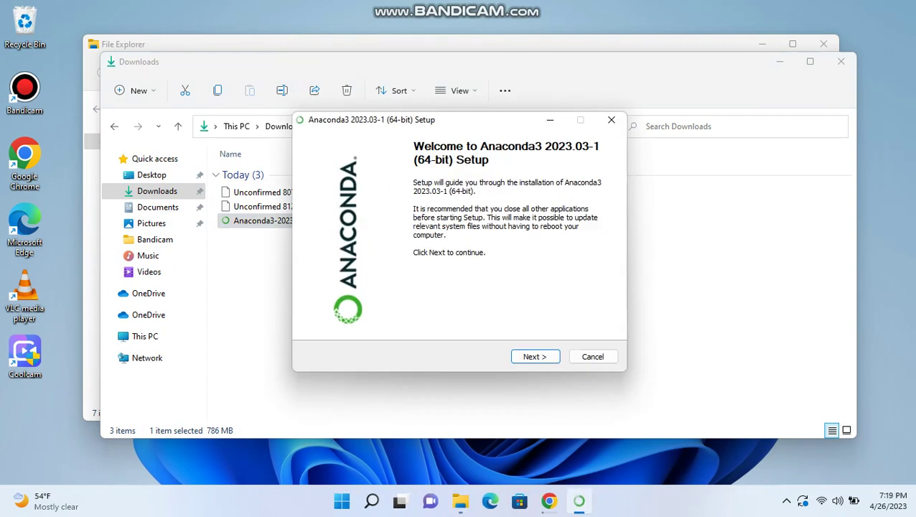
- Install Anaconda3 for All Users in C:\ProgramData\anaconda3, accepting the license agreement and keeping the default advanced options
key("Return")
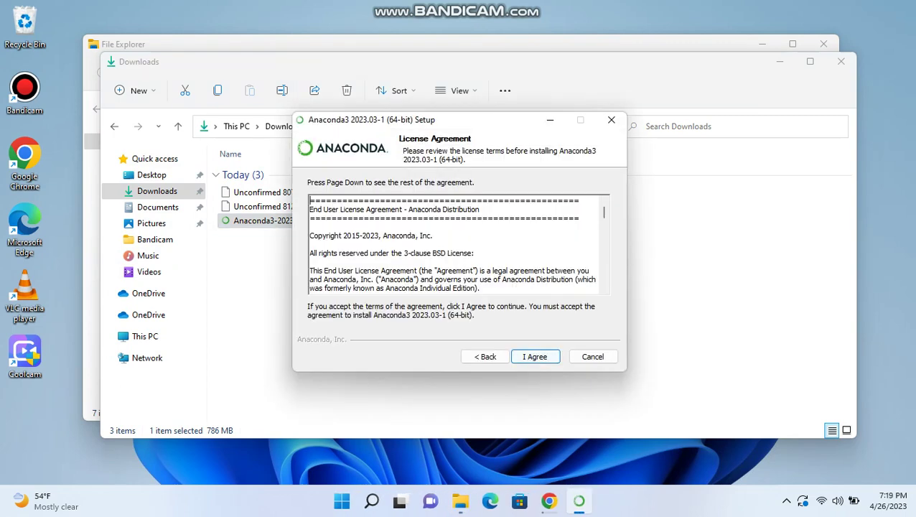
key("Return")
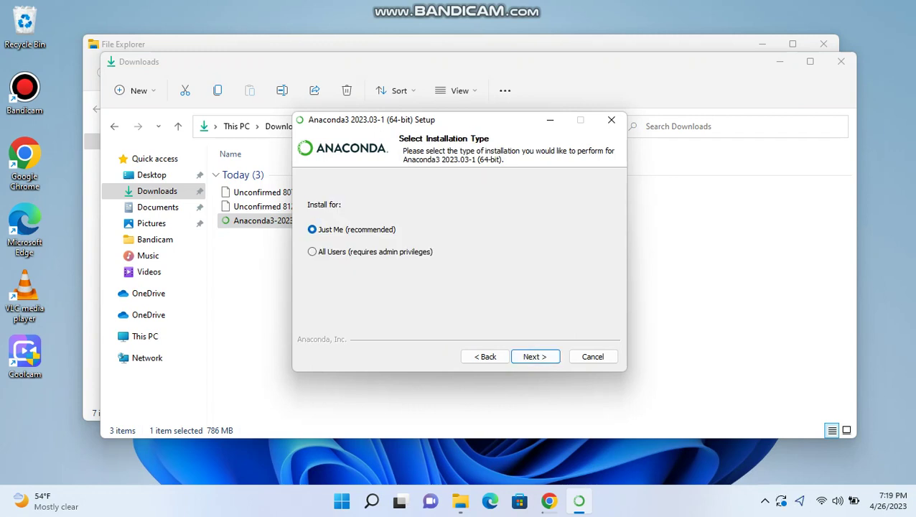
key("Down")
key("Return")
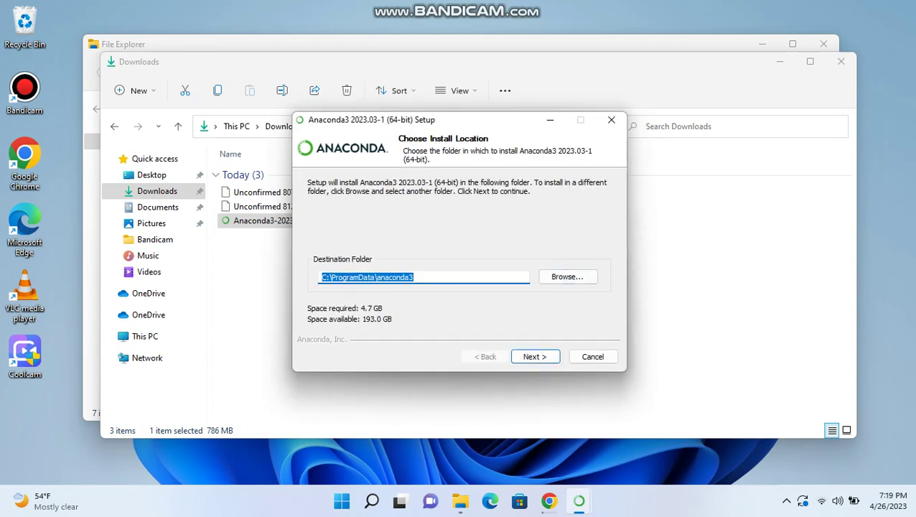
key("Return")
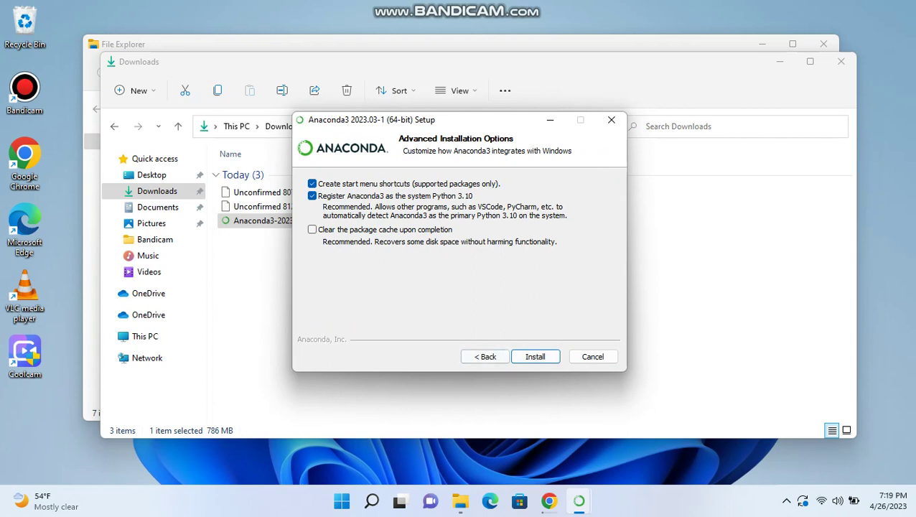
key("Return")
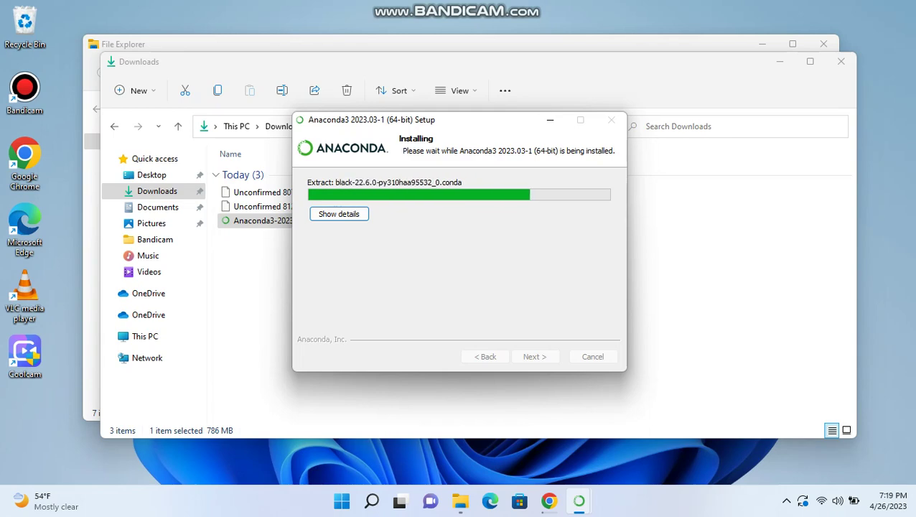
- Minimize both File Explorer windows and move the two Anaconda setup windows away from the middle of the desktop
left_click_drag(459, 44, 444, 42)
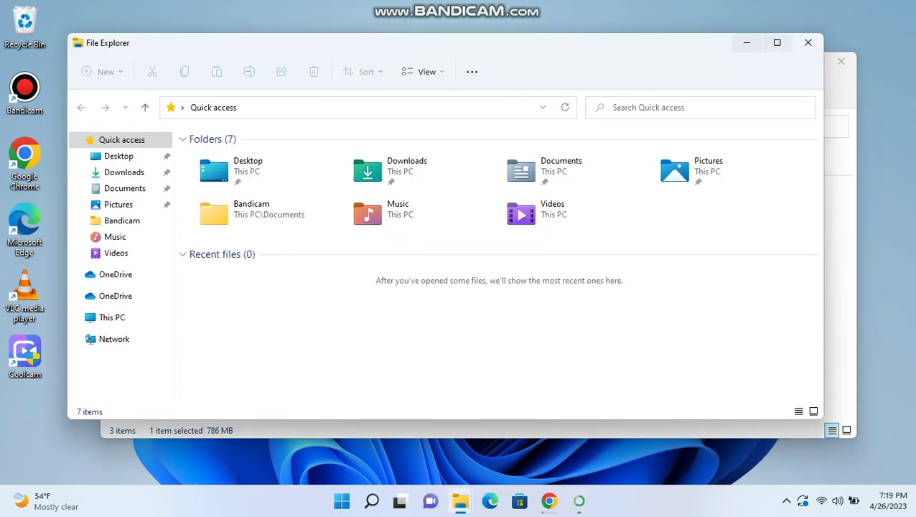
left_click(746, 43)
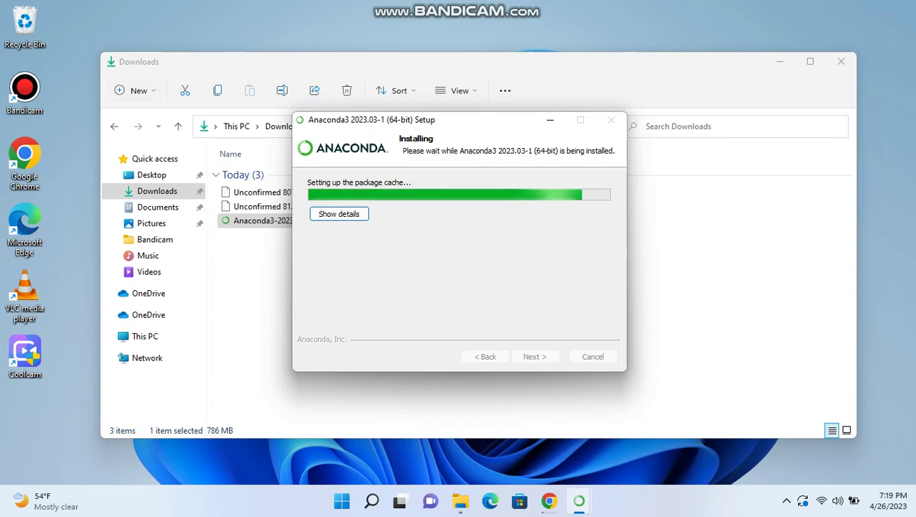
left_click(779, 61)
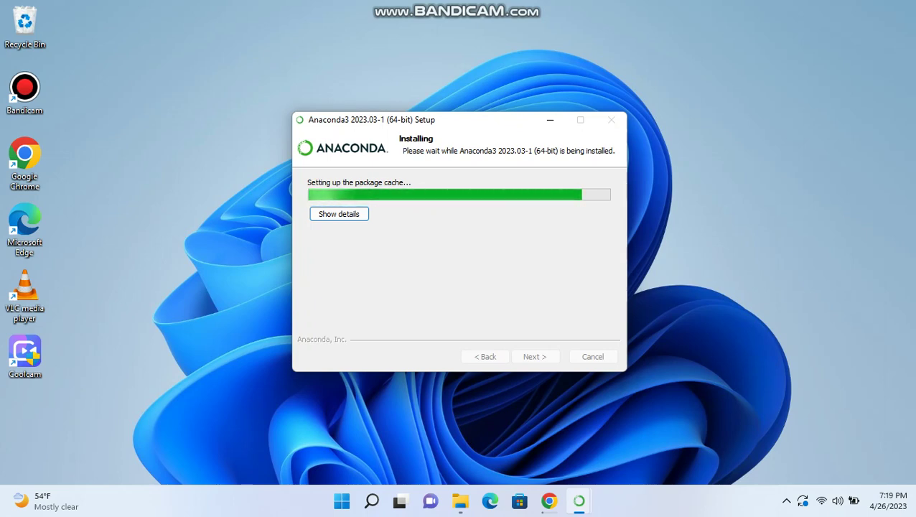
left_click_drag(459, 119, 313, 68)
key("alt+Tab")
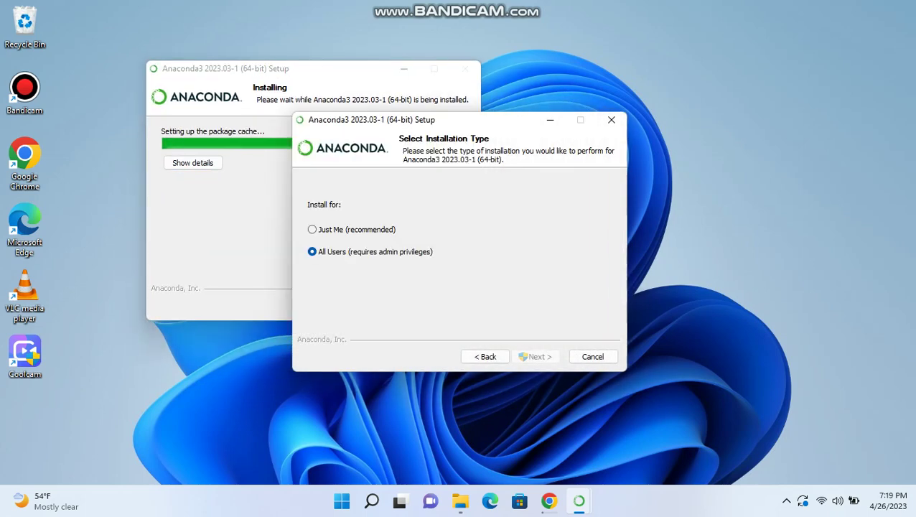
left_click_drag(488, 119, 292, 181)
left_click_drag(314, 68, 263, 47)
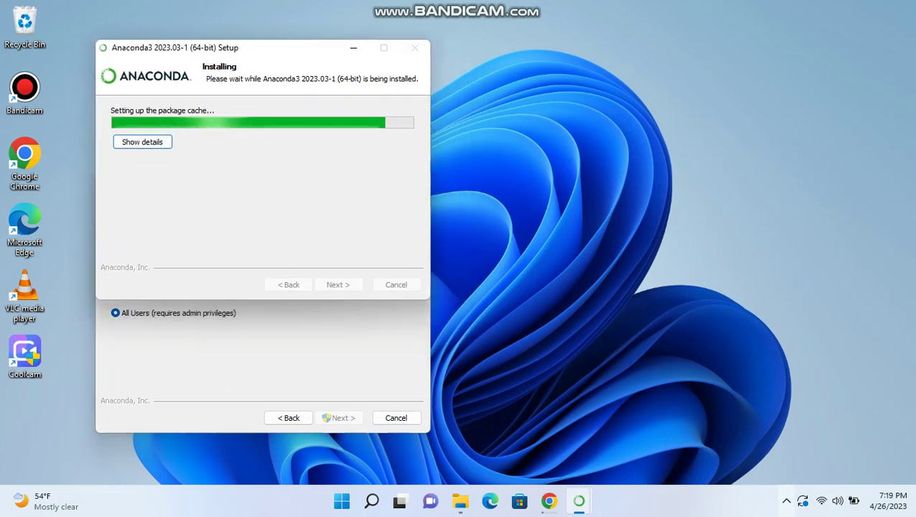
left_click(786, 500)
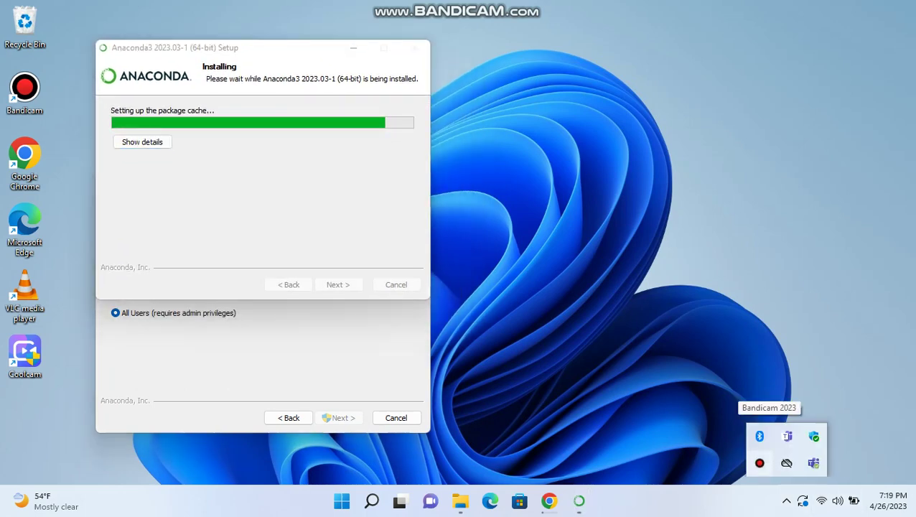
left_click(759, 463)
left_click_drag(287, 56, 725, 172)
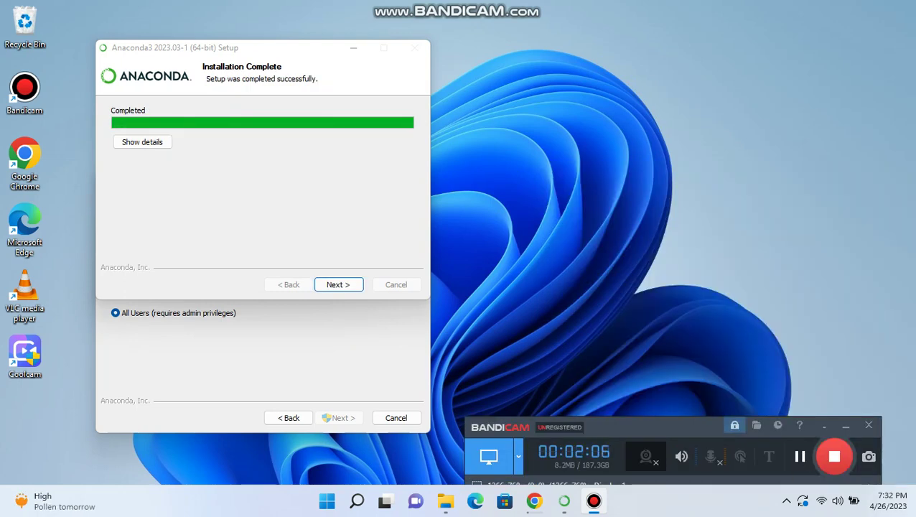
- Finish the Anaconda3 setup wizard with Welcome to Anaconda and Getting Started with Anaconda Distribution left enabled
key("Return")
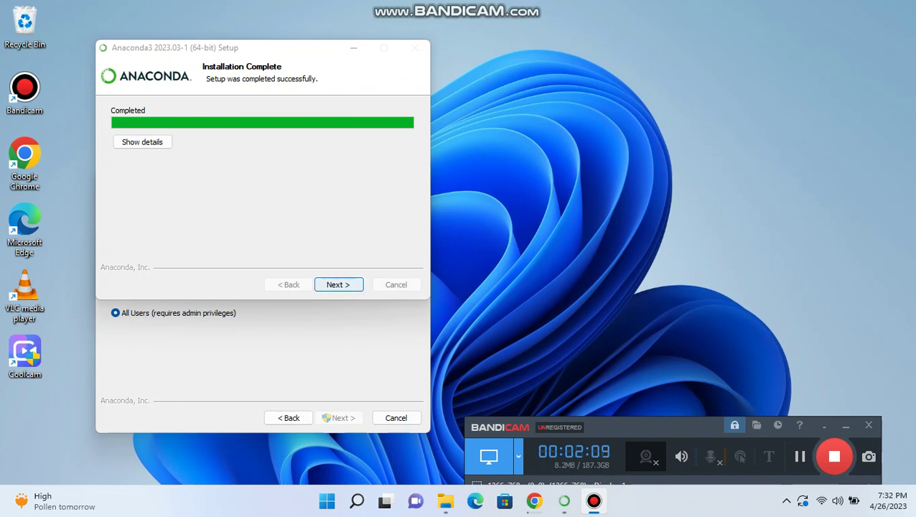
left_click(845, 426)
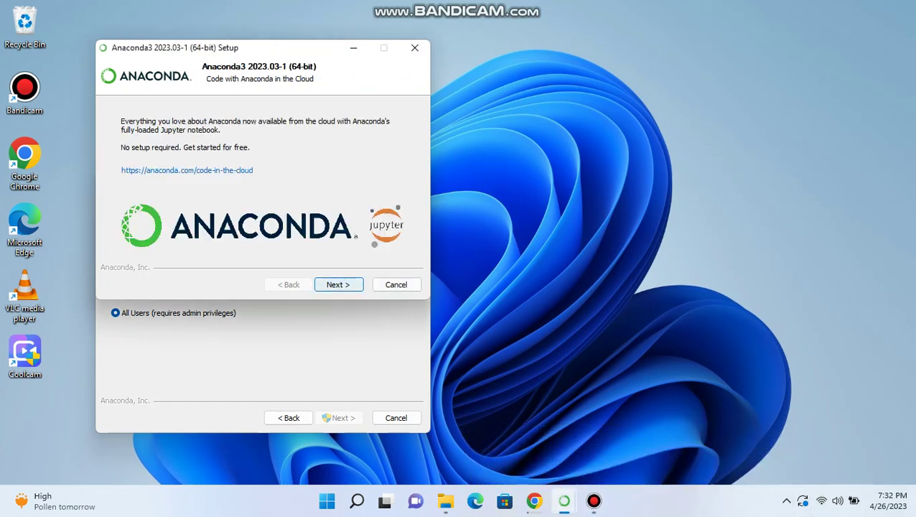
left_click(338, 284)
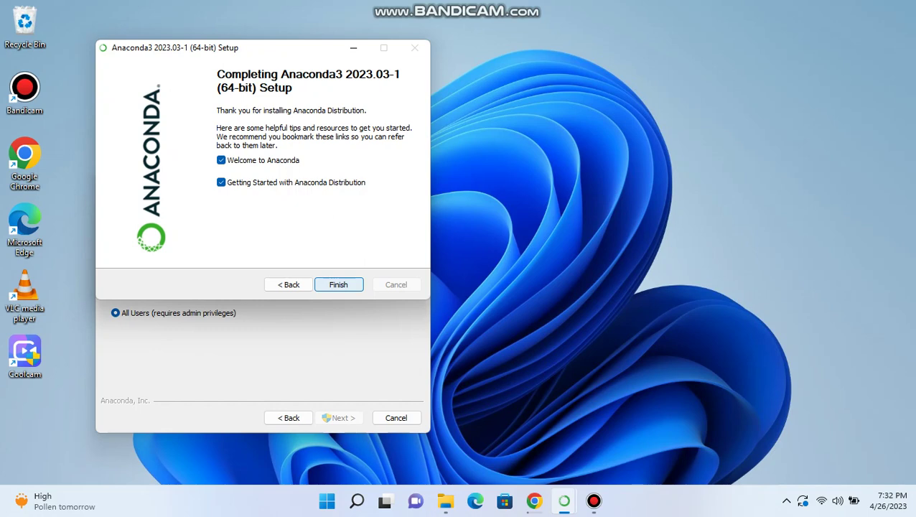
left_click(338, 284)
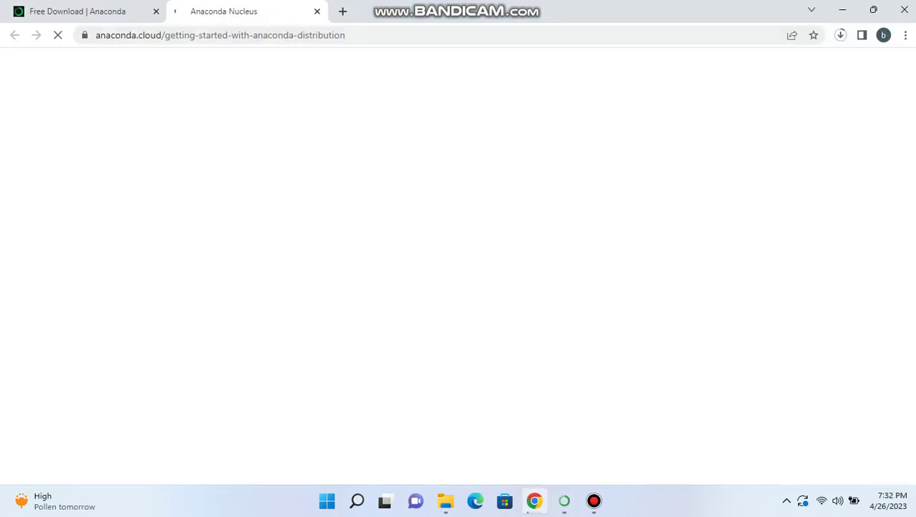
- Close the Anaconda getting-started page and minimize the browser
left_click(317, 12)
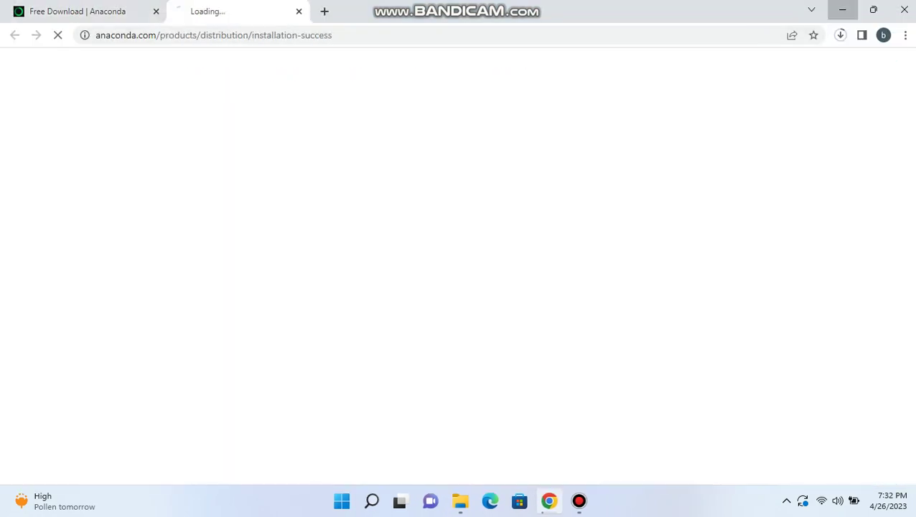
left_click(841, 9)
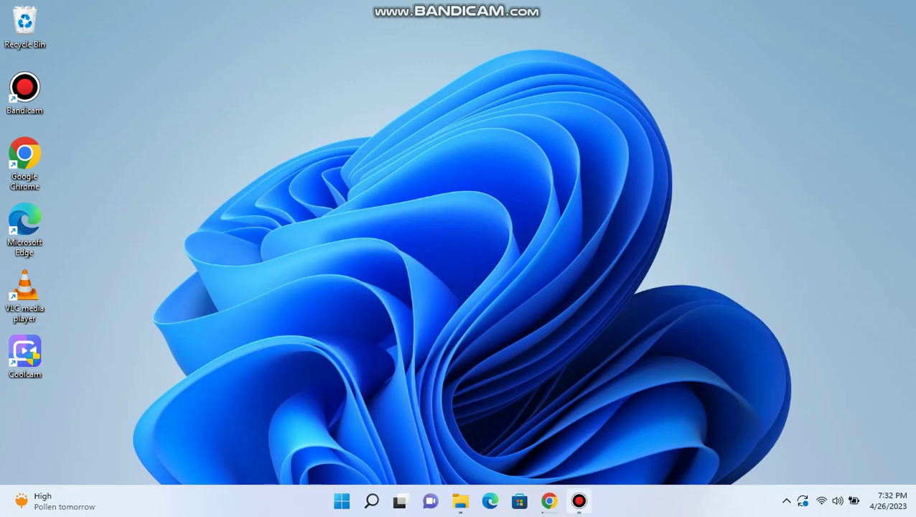
mouse_move(578, 501)
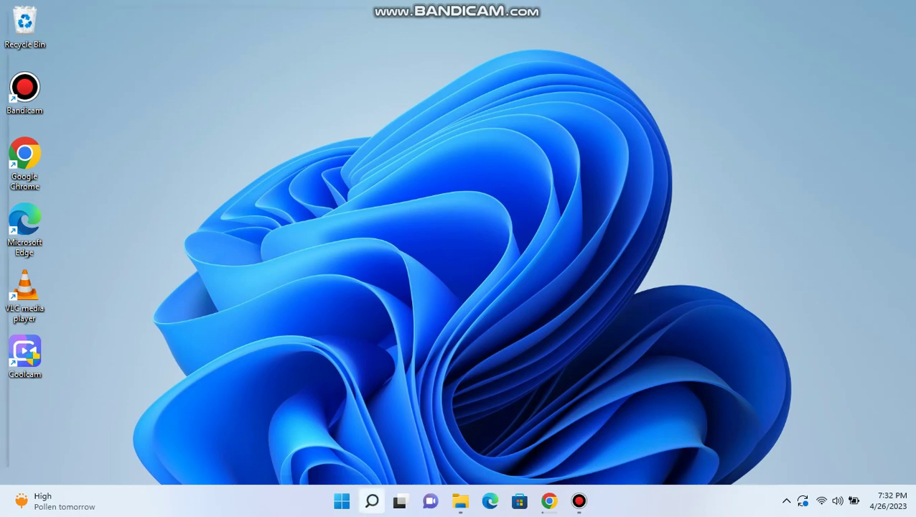
- Search Windows for "ana" and launch Anaconda Navigator
left_click(371, 500)
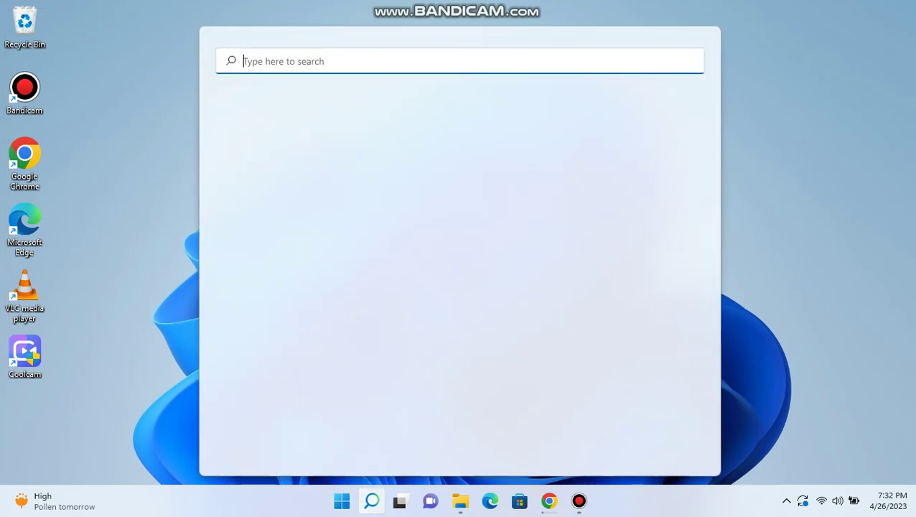
type("ana")
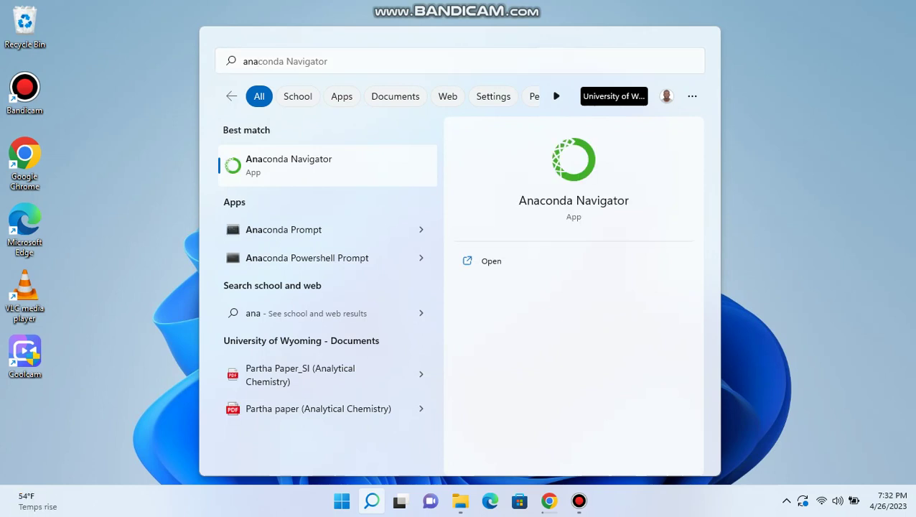
key("Return")
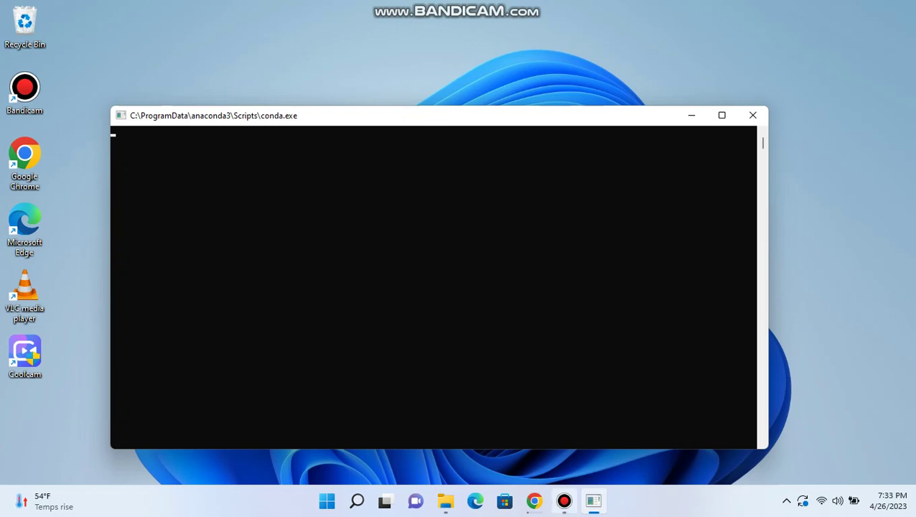
left_click(564, 500)
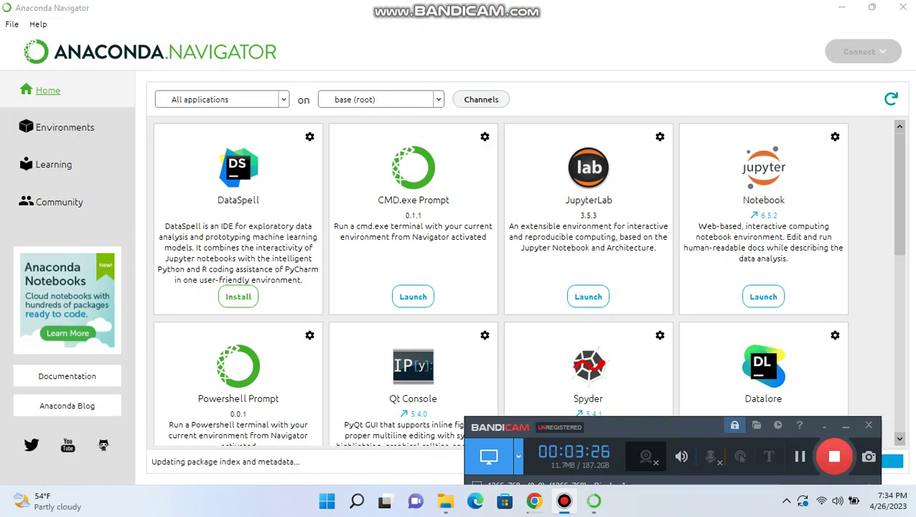
left_click(845, 427)
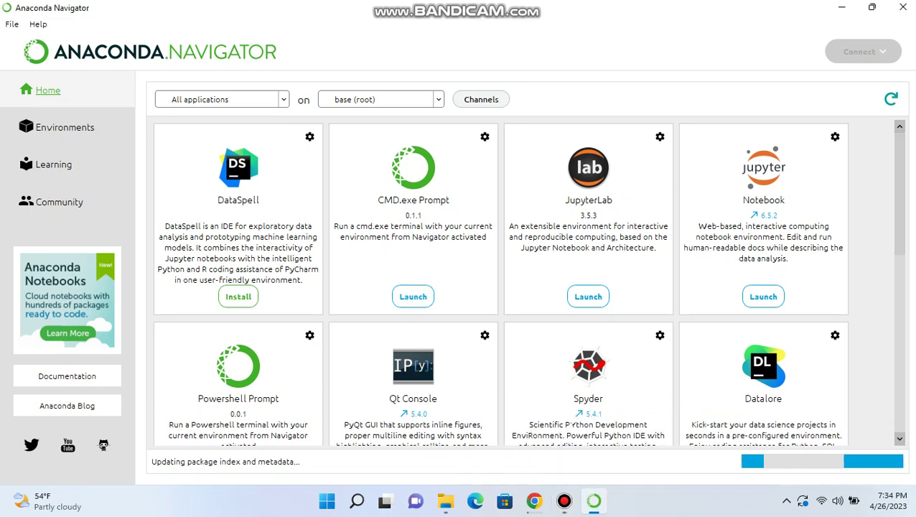
- Look through the applications offered for the base (root) environment on the Home page, including Qt Console
scroll(500, 283, "down", 5)
scroll(500, 284, "down", 3)
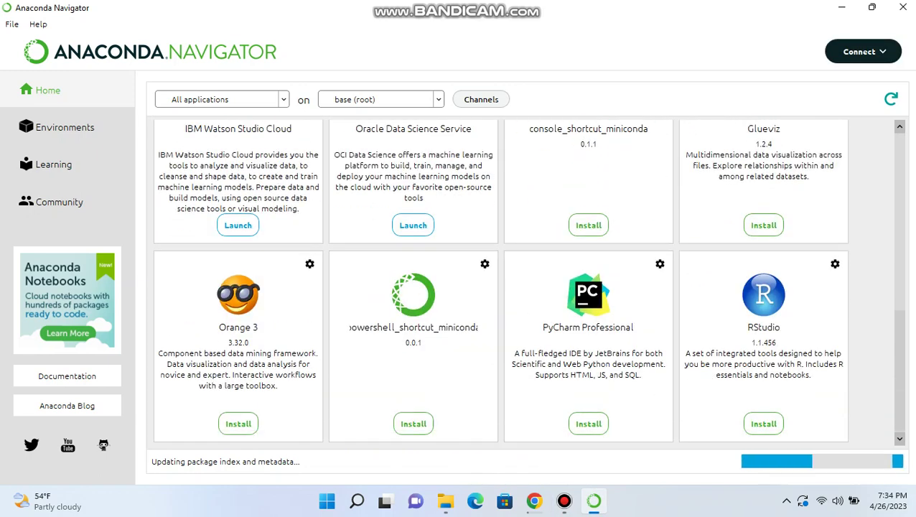
scroll(528, 282, "up", 8)
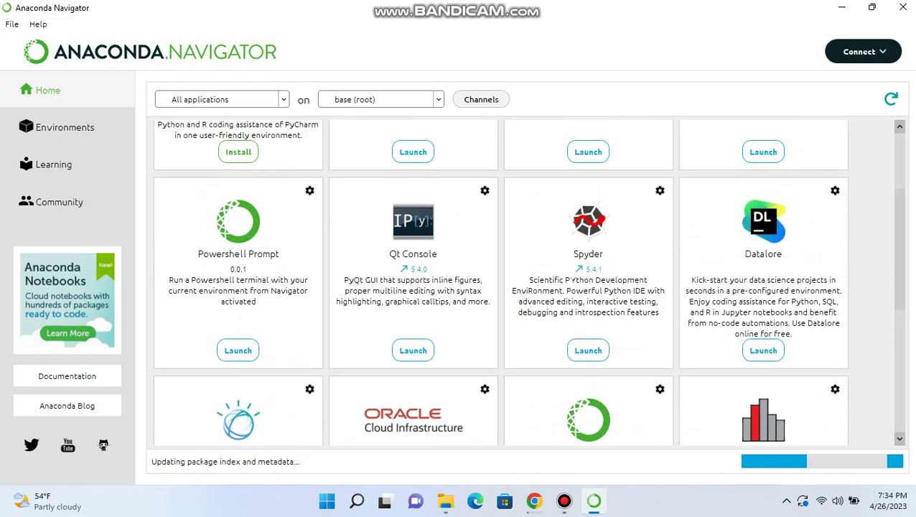
scroll(528, 282, "up", 1)
scroll(528, 282, "down", 4)
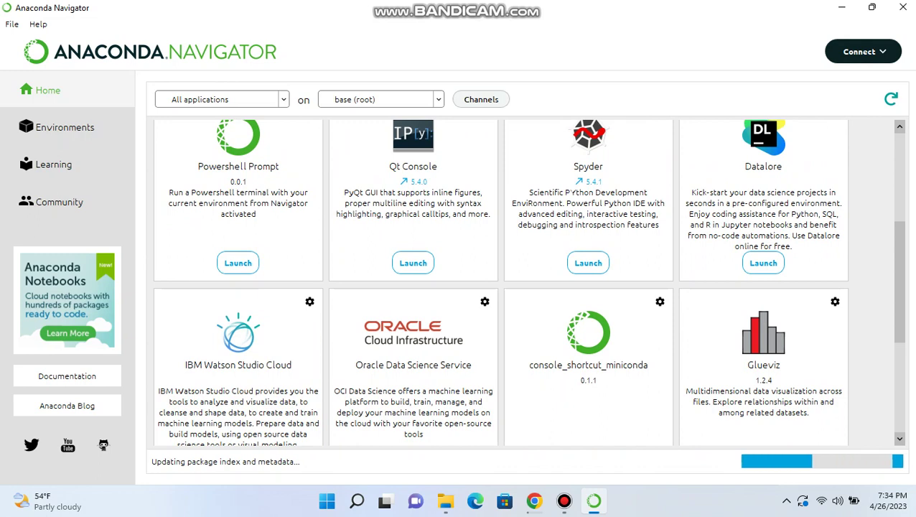
left_click(412, 263)
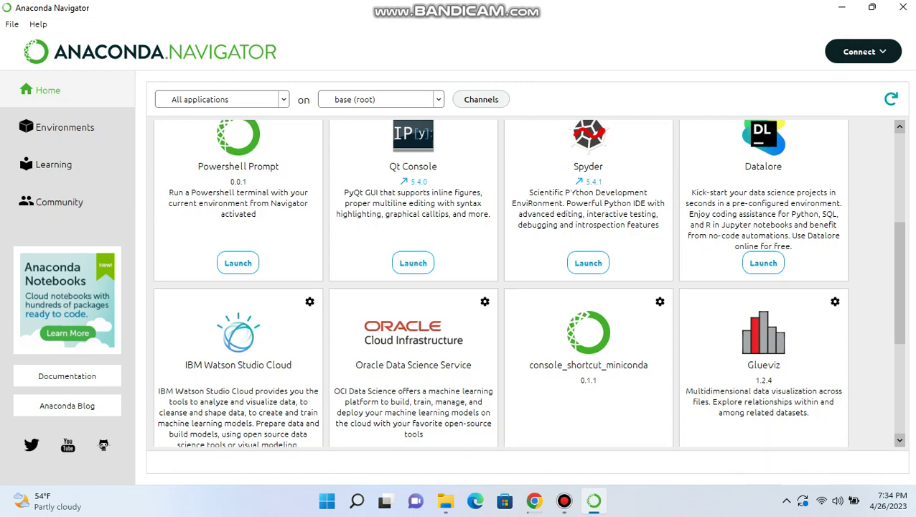
left_click(564, 501)
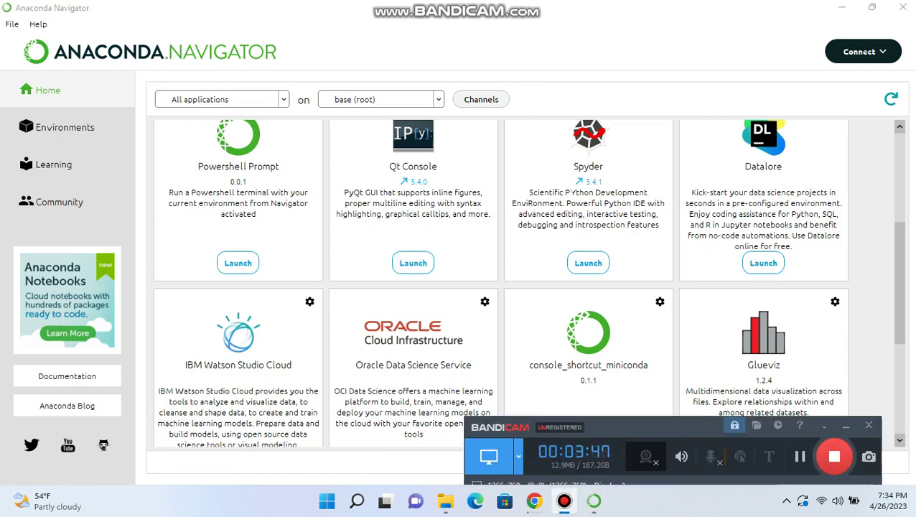